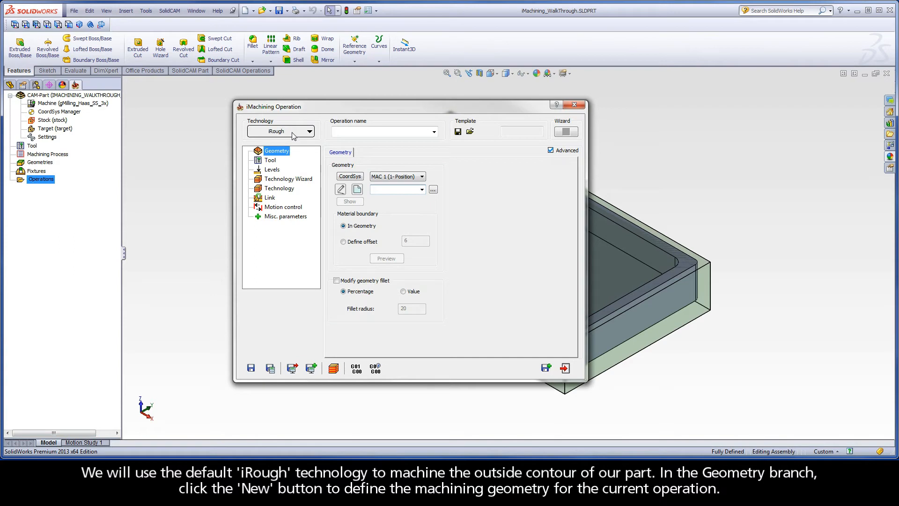
Define a new contour geometry with two Auto-constant Z chains: first the stock's outer top edges, second the part's outer top edges
click(358, 190)
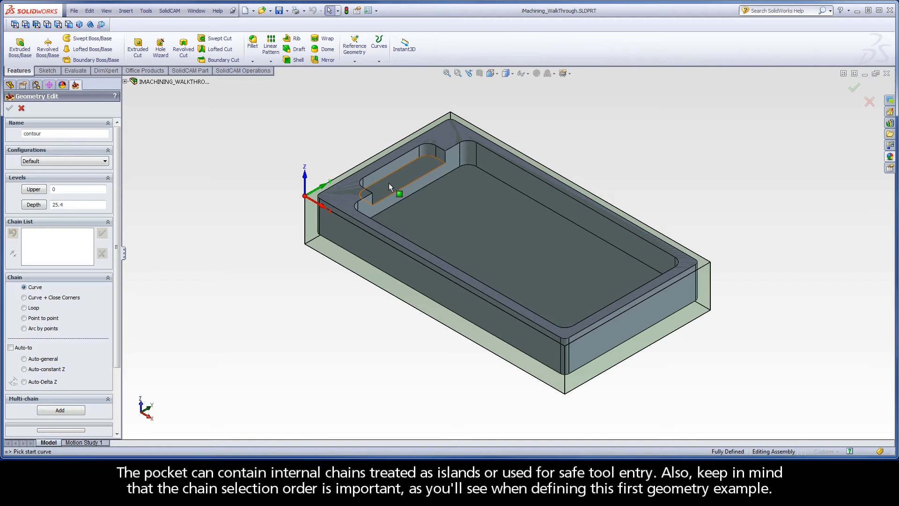
click(547, 339)
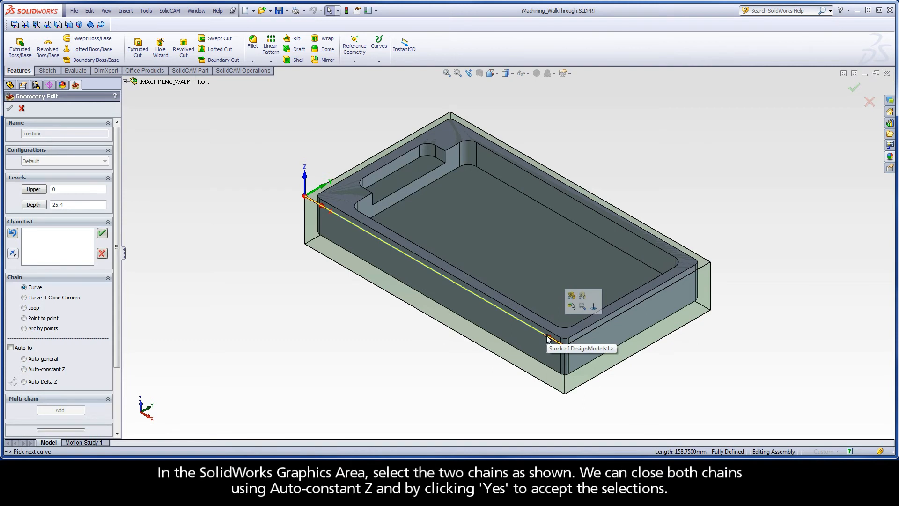
click(47, 370)
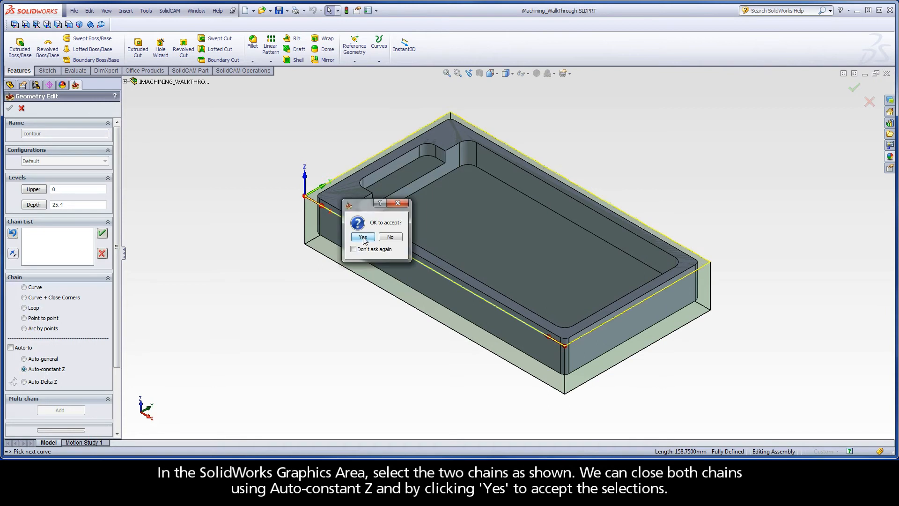
click(363, 238)
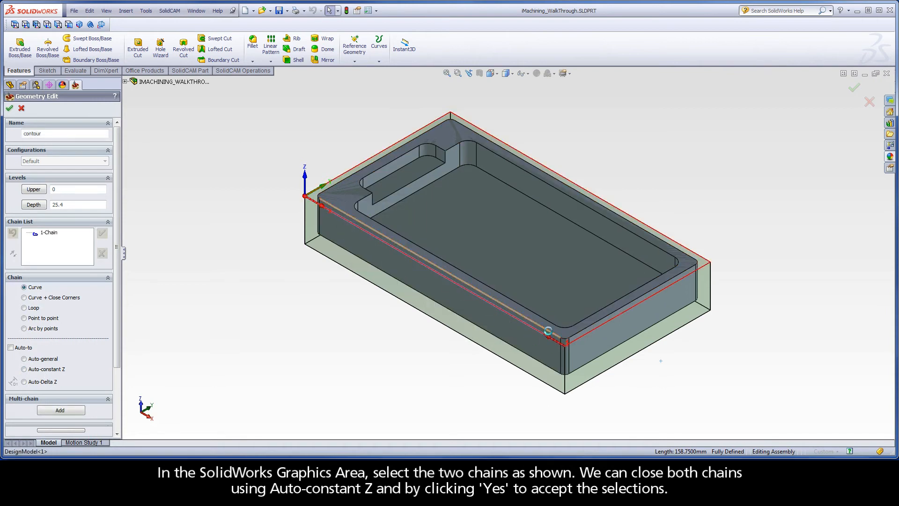
click(548, 331)
click(52, 371)
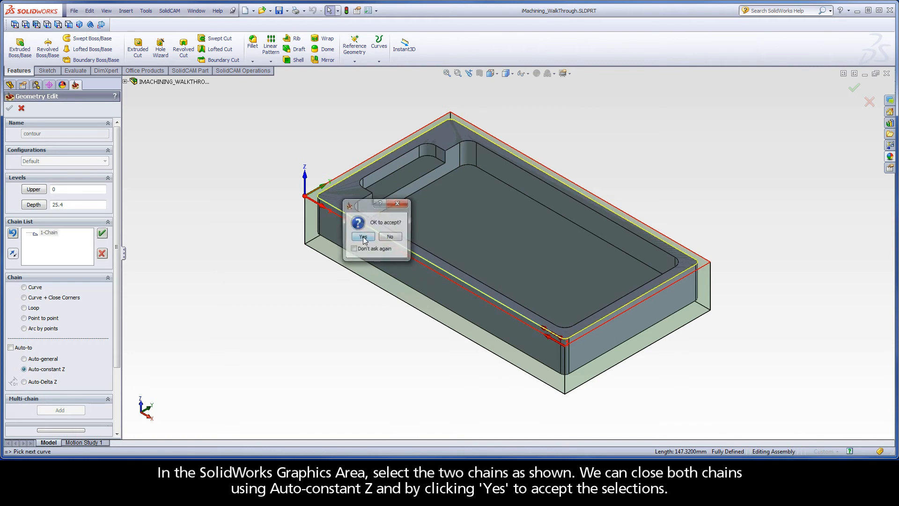
click(363, 237)
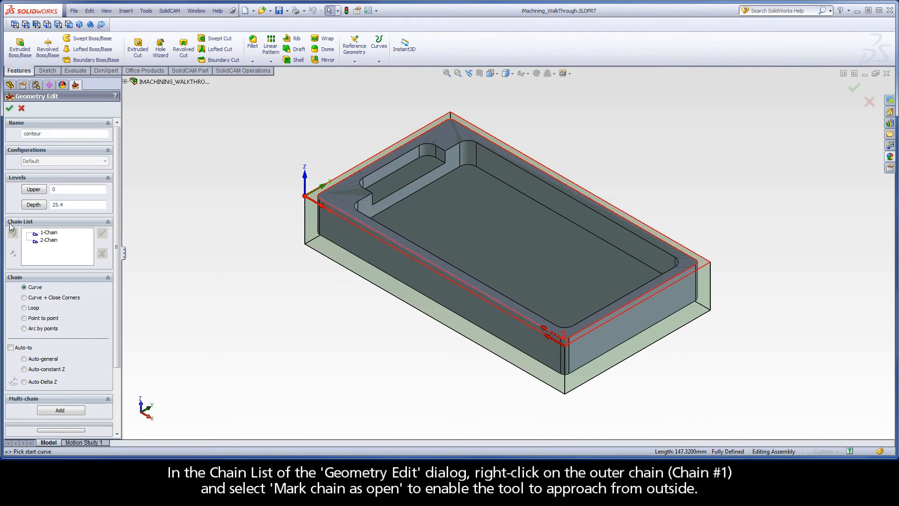
Mark the outer stock chain as open and define the upper machining level from the stock's top face
right_click(52, 234)
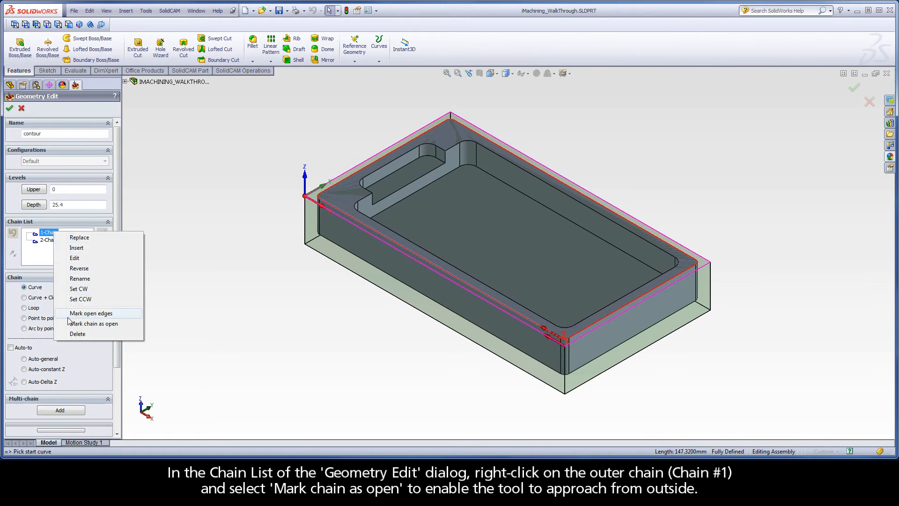
click(116, 328)
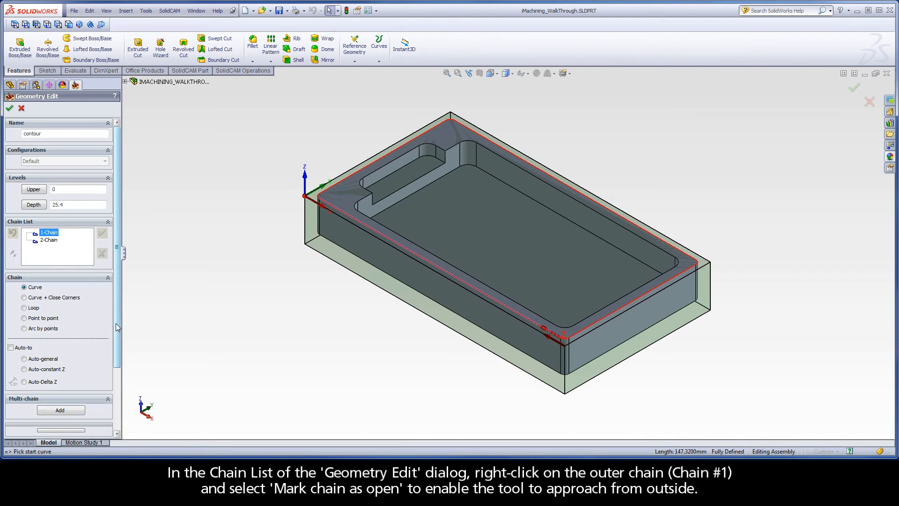
click(33, 189)
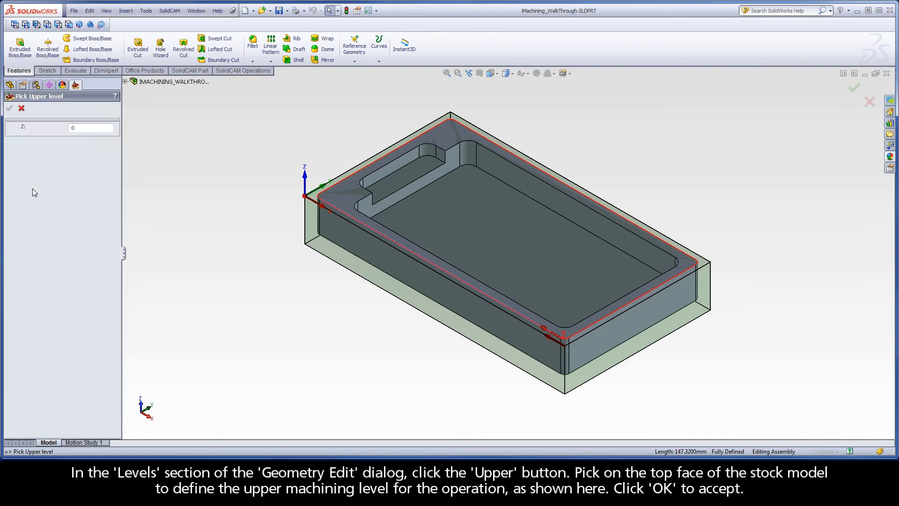
click(314, 197)
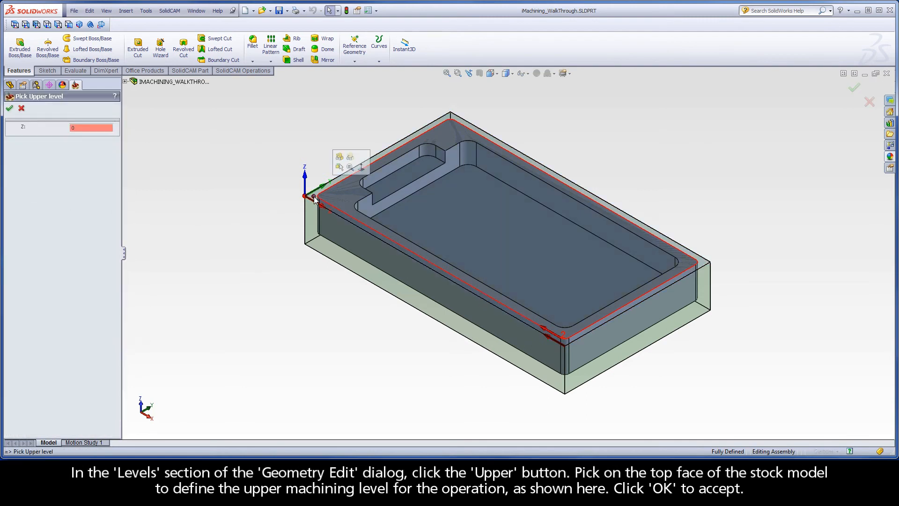
click(9, 108)
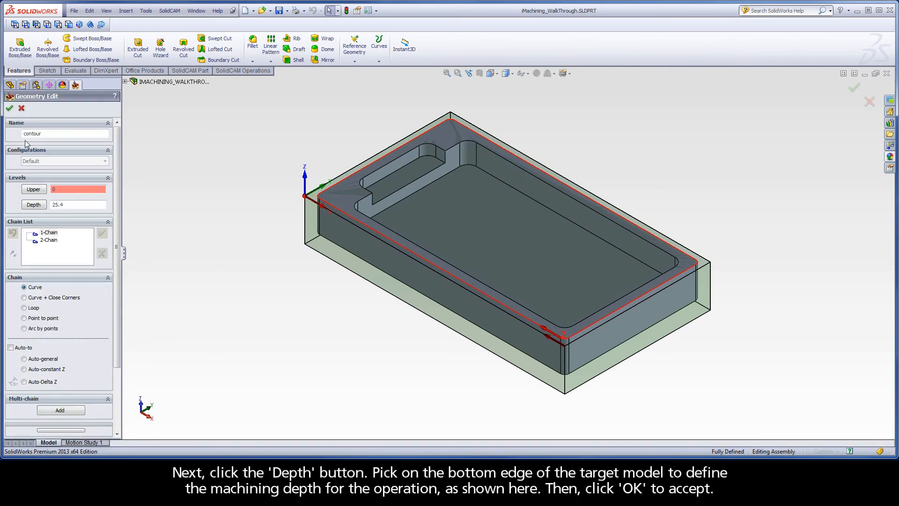
Define the machining depth from the target model's bottom edge and accept the contour geometry
click(32, 204)
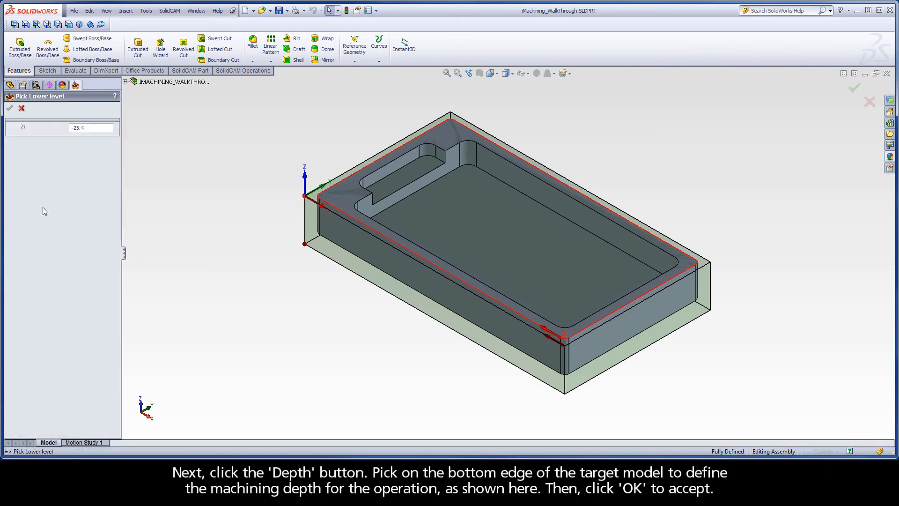
click(319, 235)
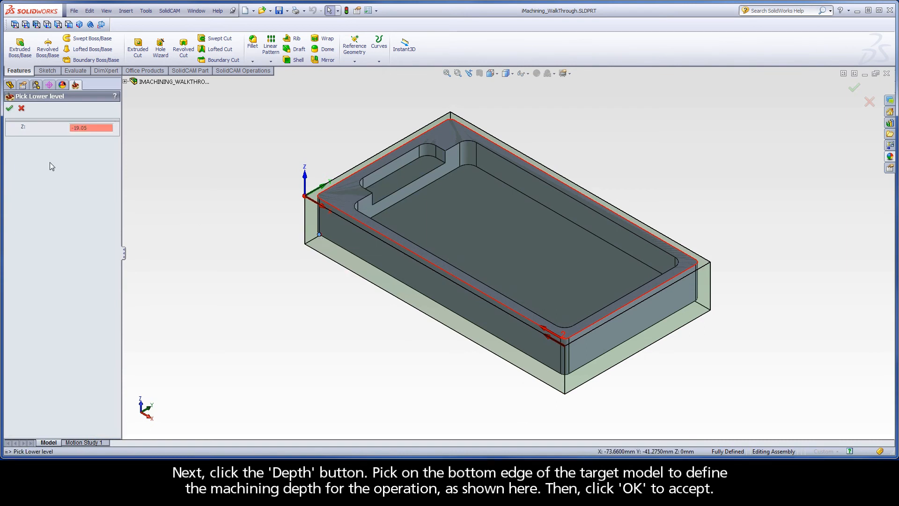
click(9, 111)
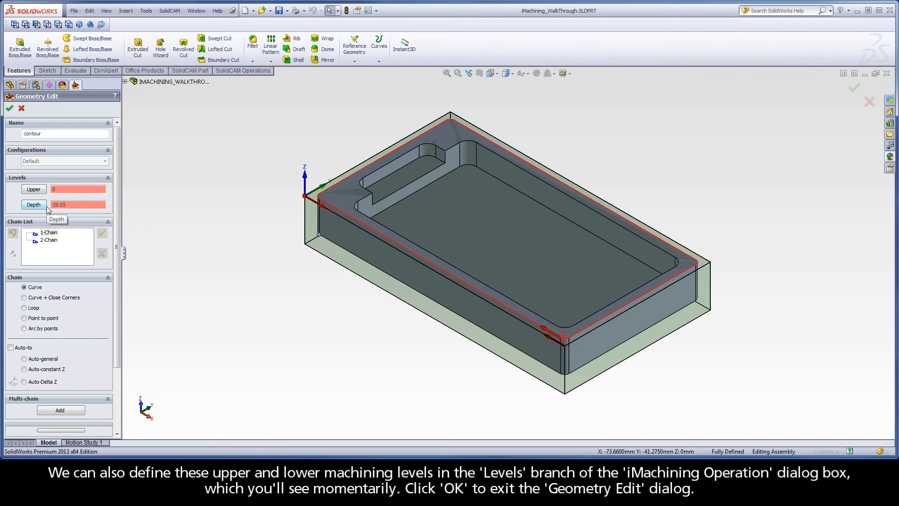
click(10, 109)
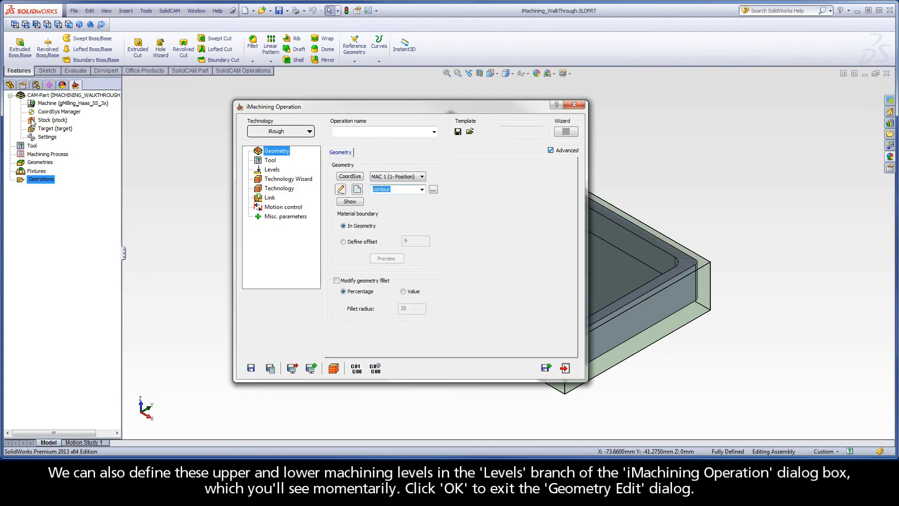
Add a new END MILL to the tool table for this operation
click(272, 161)
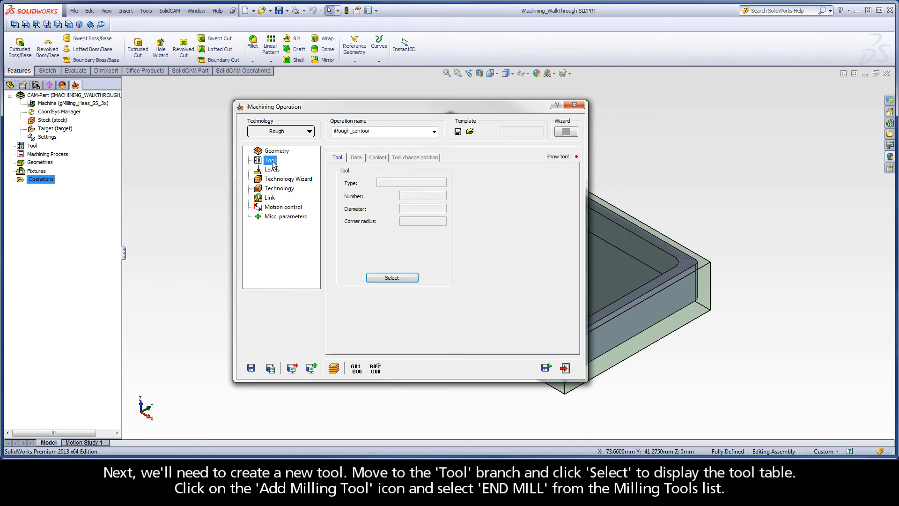
click(391, 277)
click(164, 377)
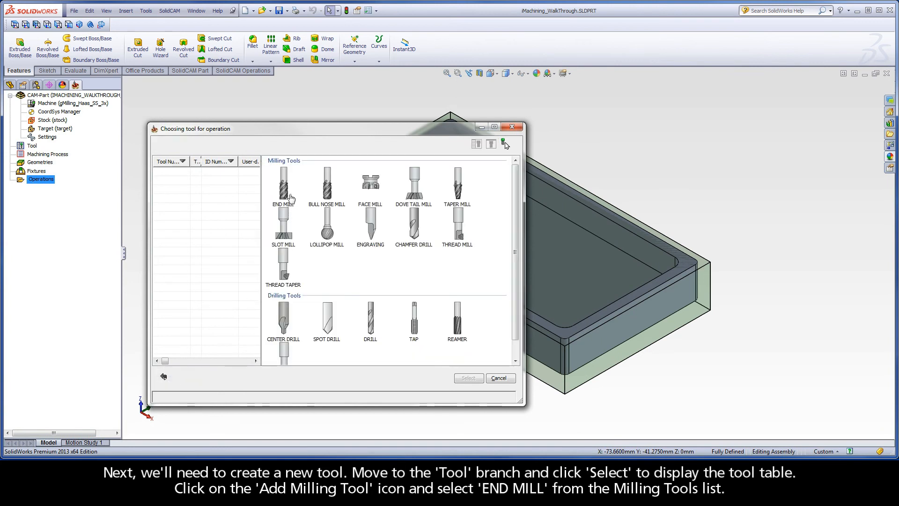
double_click(291, 202)
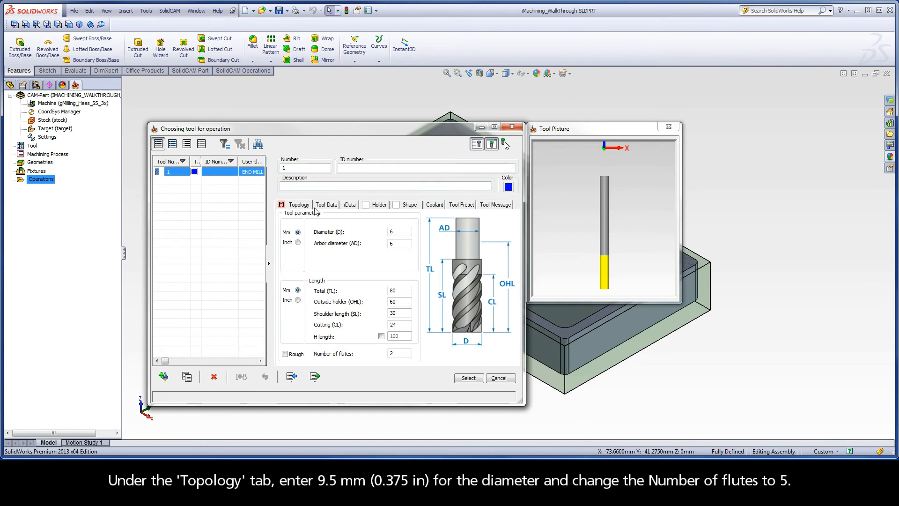
Set the end mill's diameter to 9.5 mm and its number of flutes to 5
click(389, 231)
text(9.5)
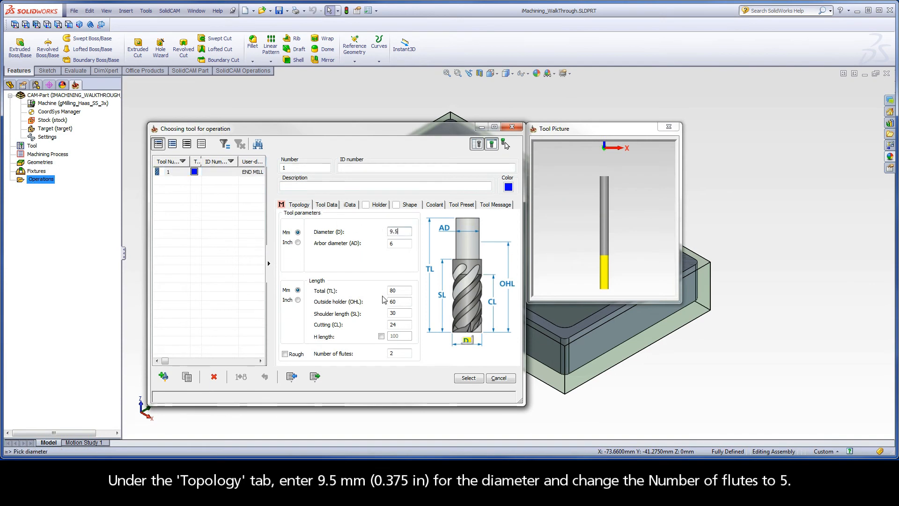
click(398, 353)
text(5)
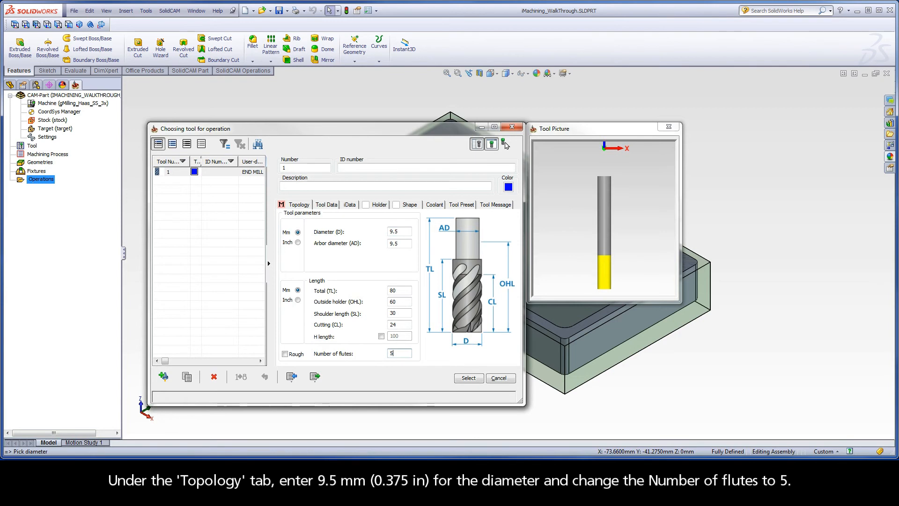
Keep the end mill's default lengths and 45 (Medium) helical angle, and confirm it as the operation's tool
click(402, 290)
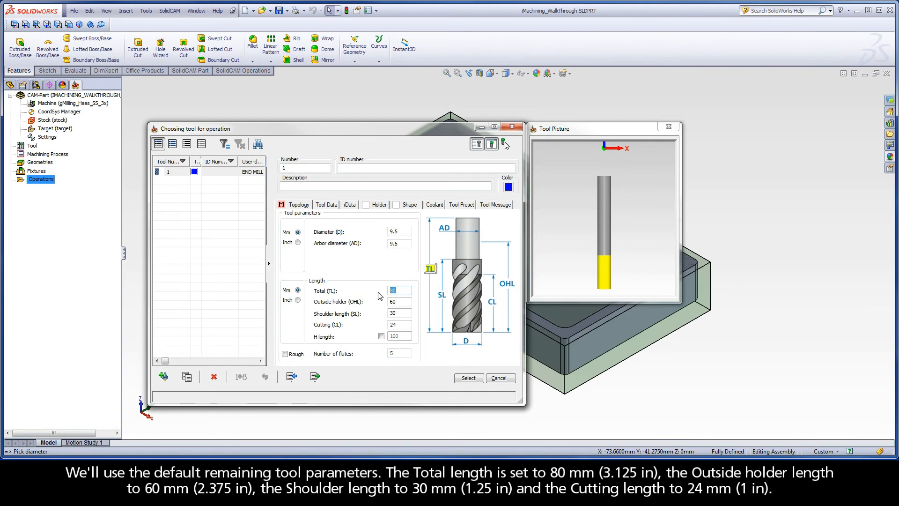
key(Tab)
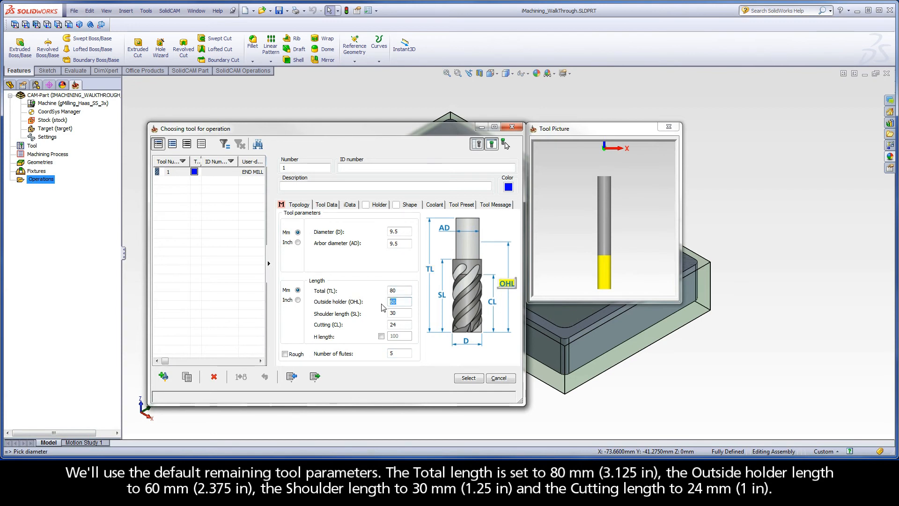
click(397, 313)
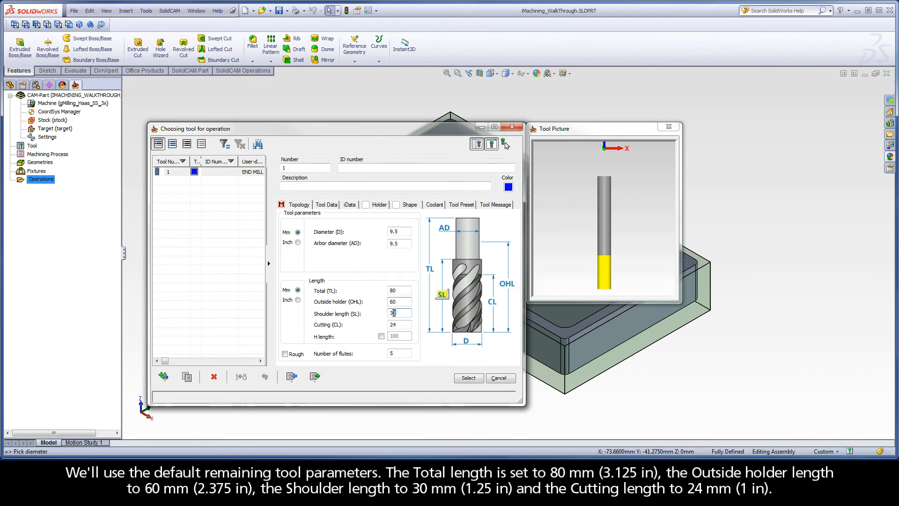
key(Tab)
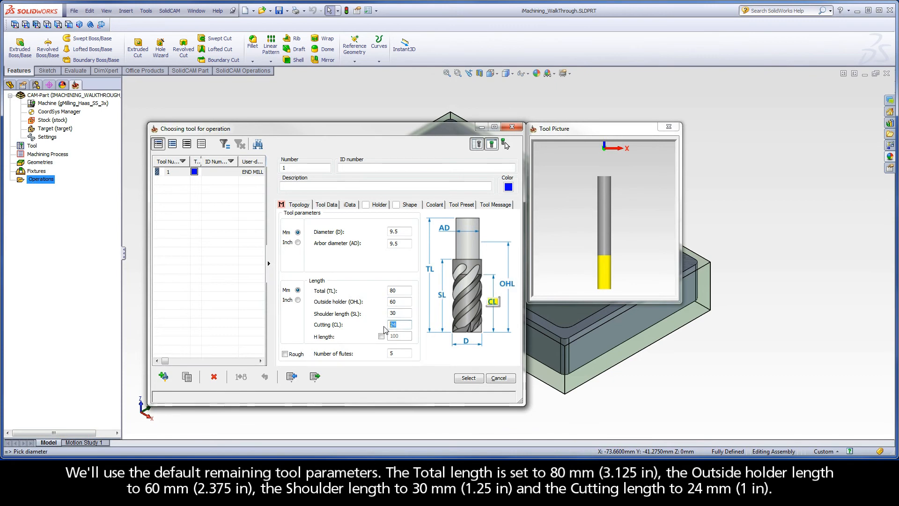
click(349, 207)
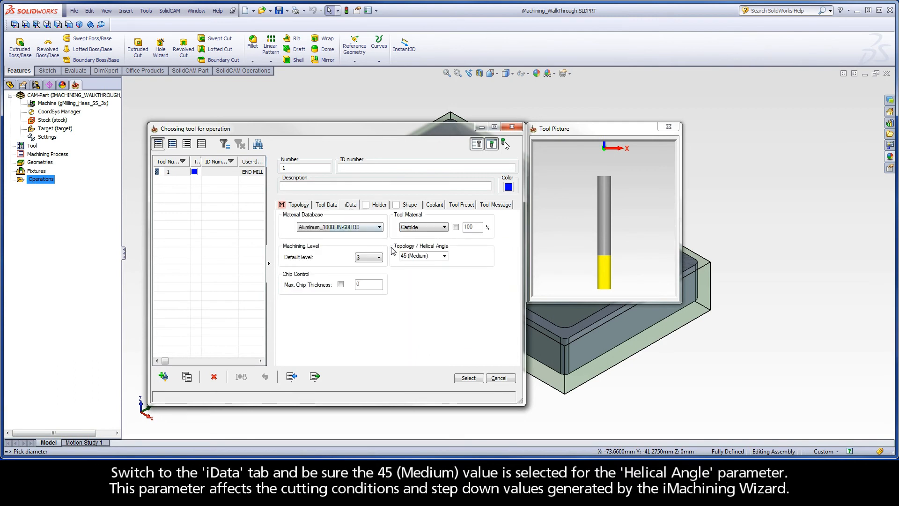
click(435, 255)
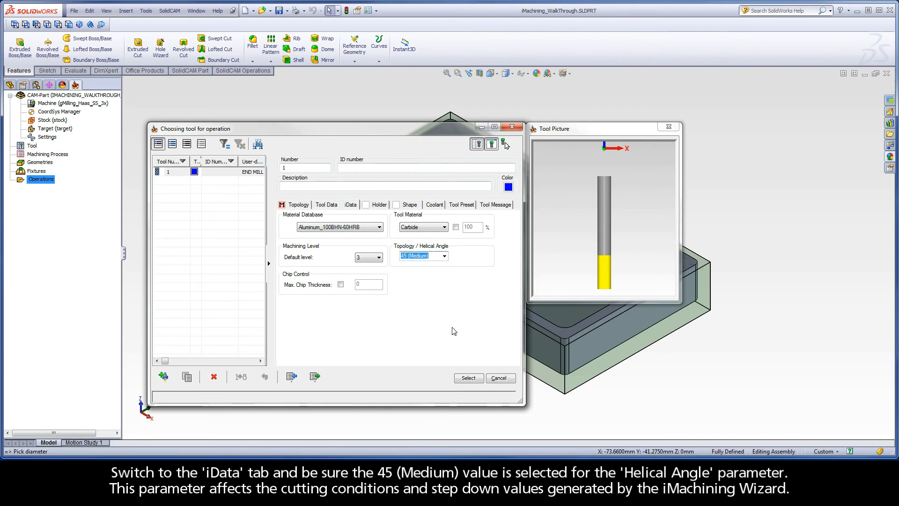
click(468, 378)
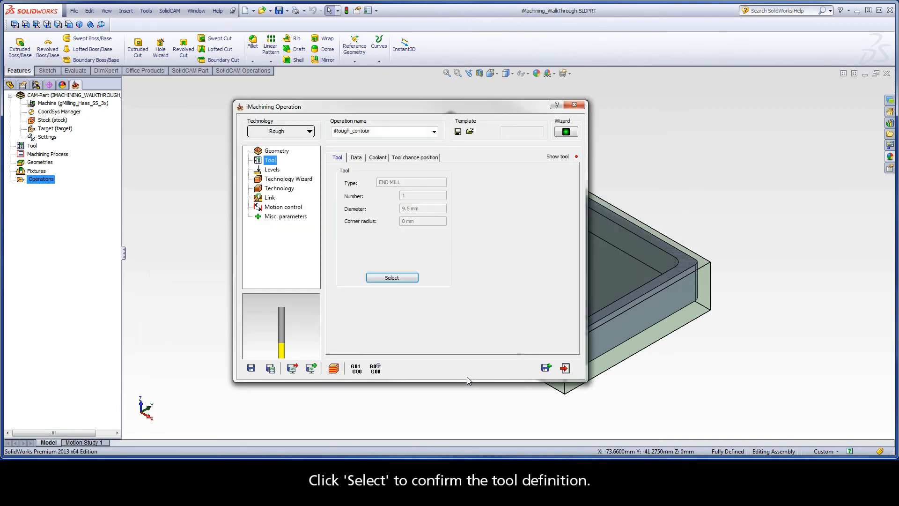
Set the pocket depth delta to -0.76 in the operation's milling levels
click(273, 170)
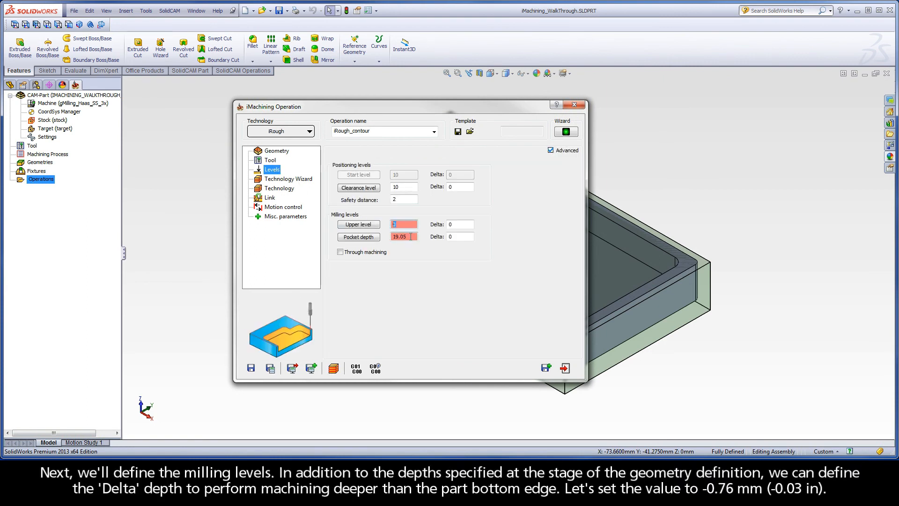
double_click(393, 237)
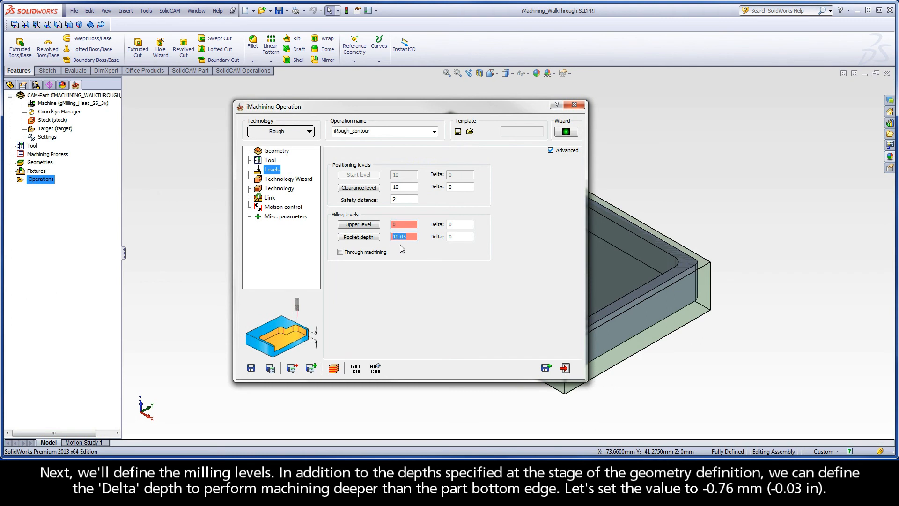
double_click(453, 238)
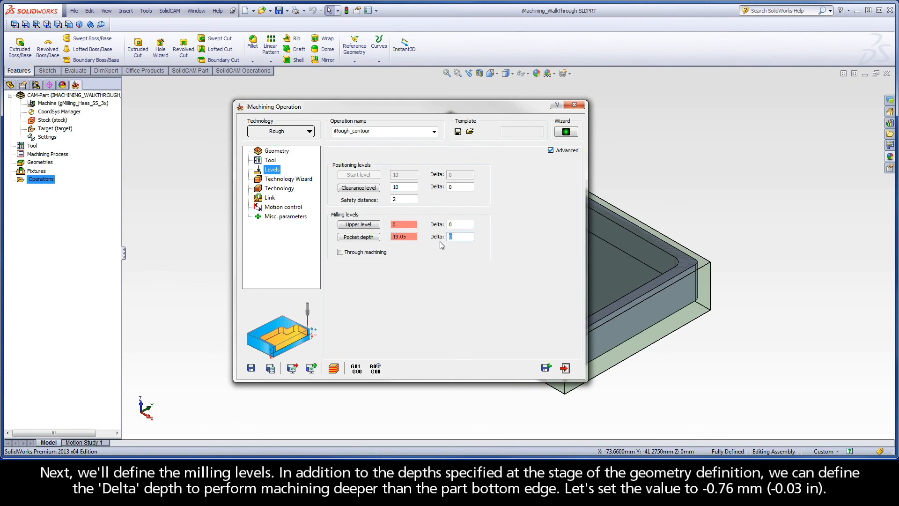
text(-0.76)
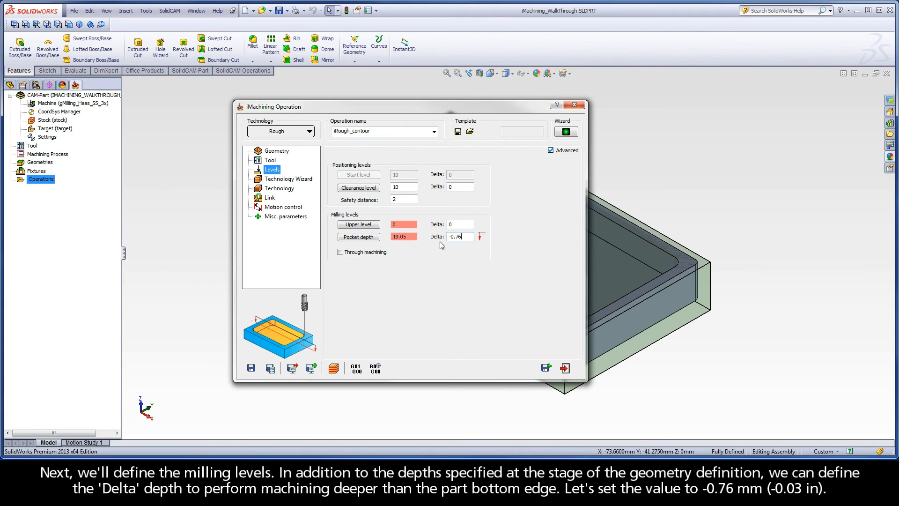
Review the Technology Wizard's cutting conditions and machining level, and check the wall / island offset in the technology settings
click(278, 180)
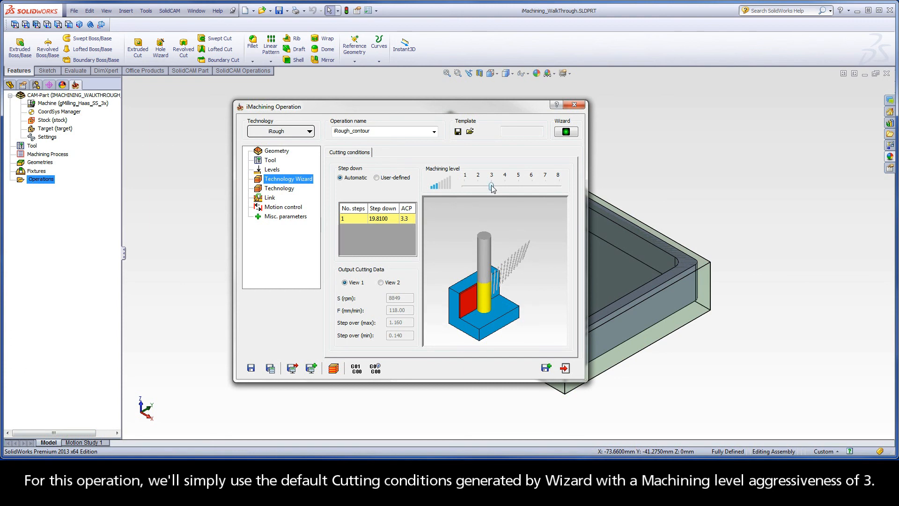
click(279, 189)
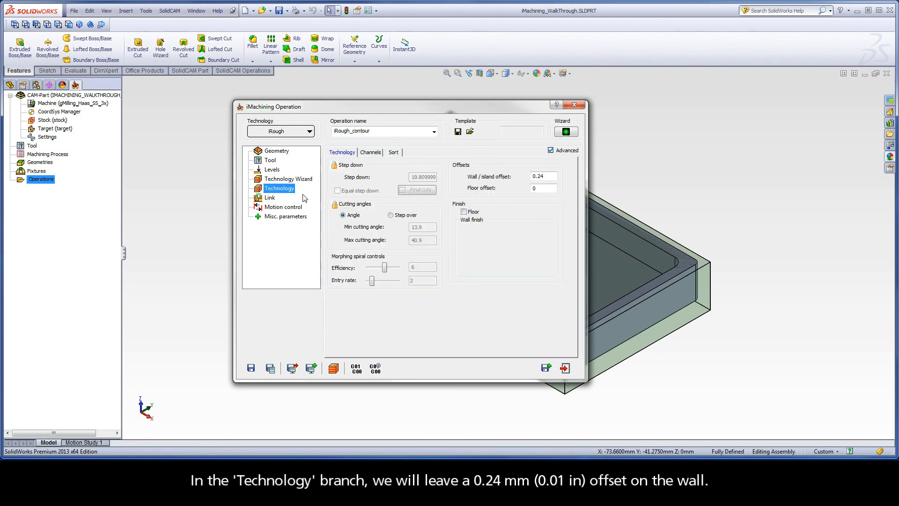
double_click(539, 176)
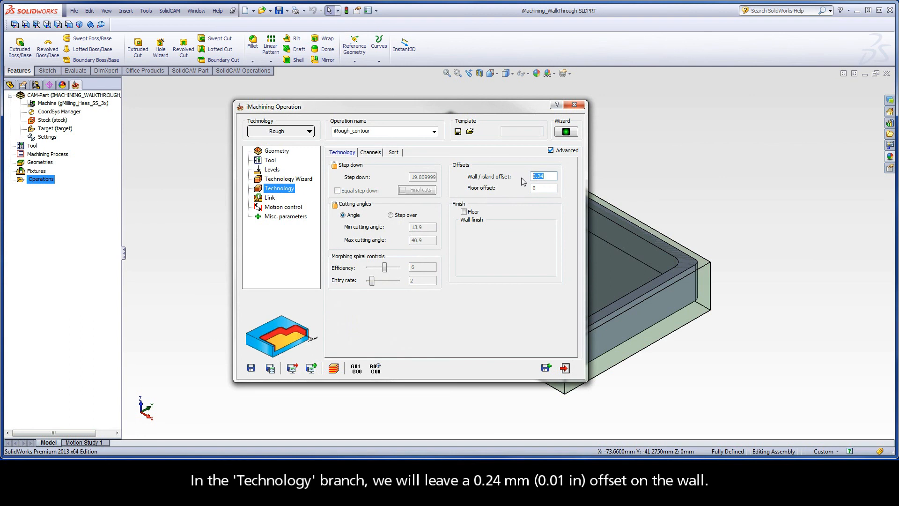
Rename the operation as iRough_OutsideContour, and save and calculate it
double_click(377, 131)
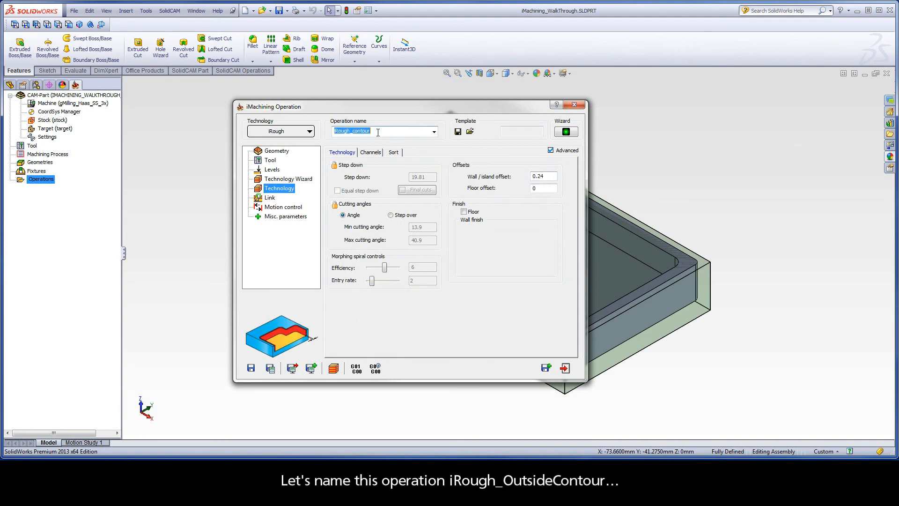
drag(377, 131, 353, 132)
text(OutsideContour)
click(271, 369)
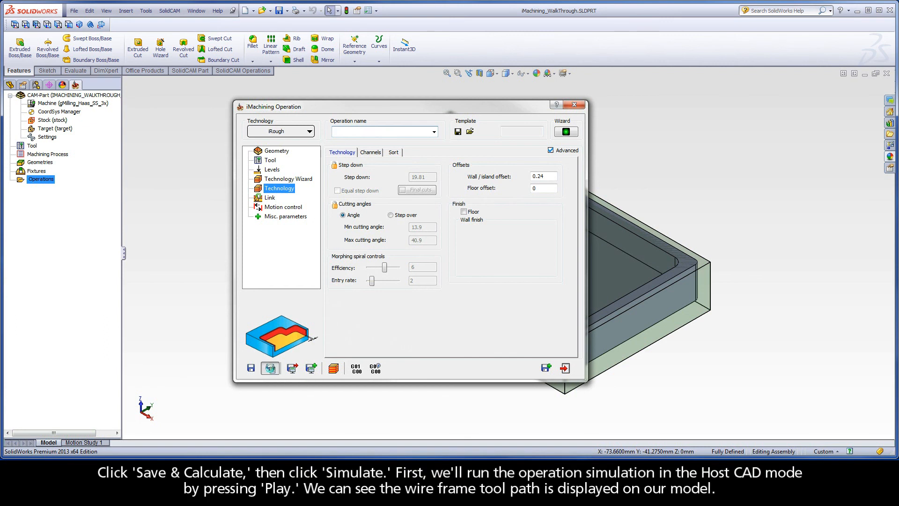
Simulate the outside contour operation in Host CAD mode and in SolidVerify, and exit the simulation
click(333, 368)
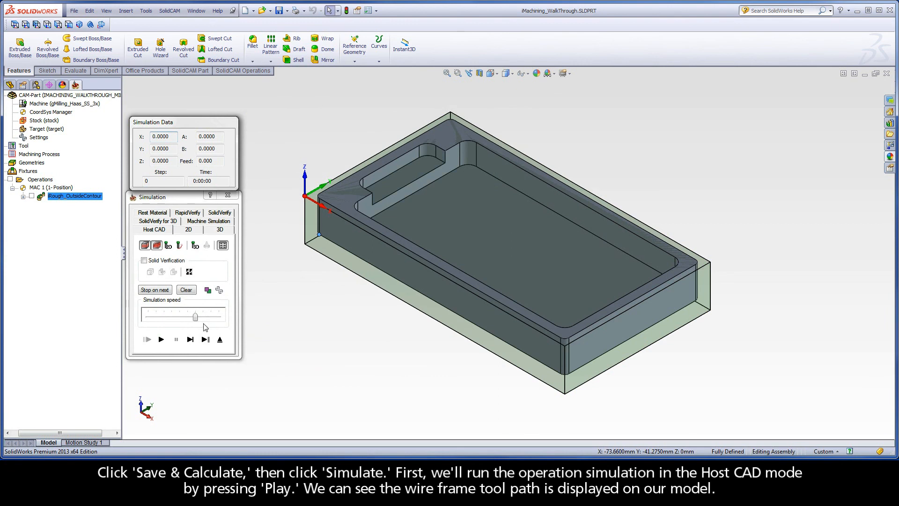
click(162, 339)
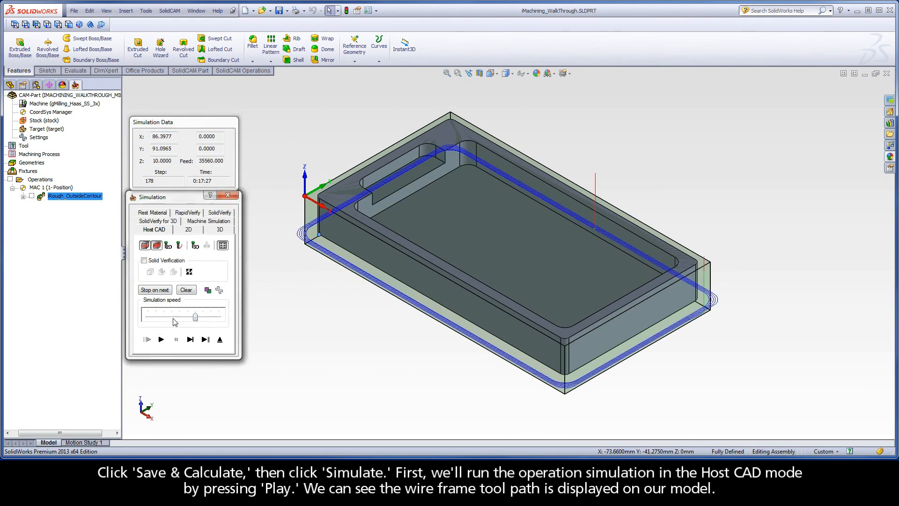
click(219, 215)
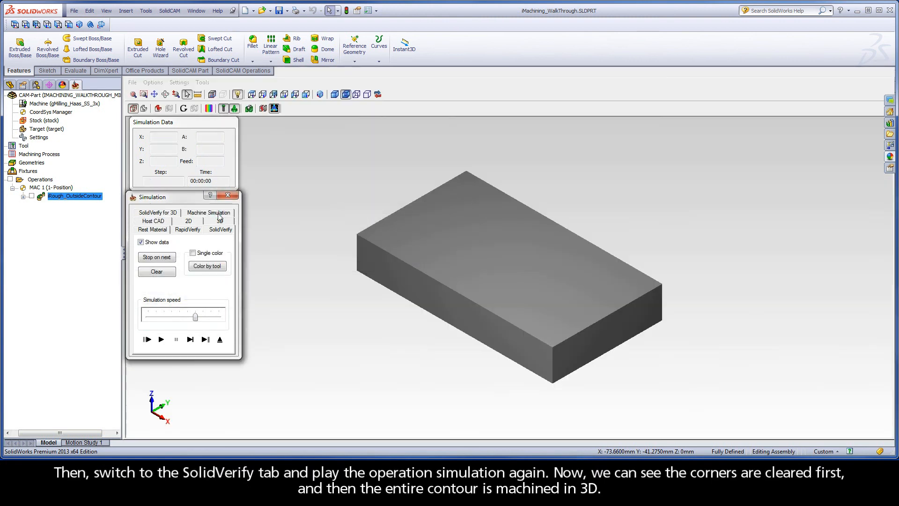
click(162, 340)
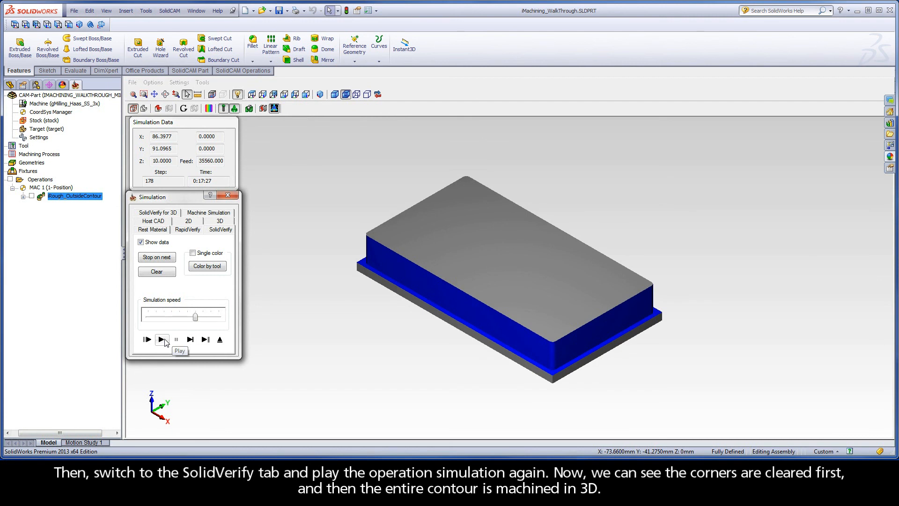
click(220, 340)
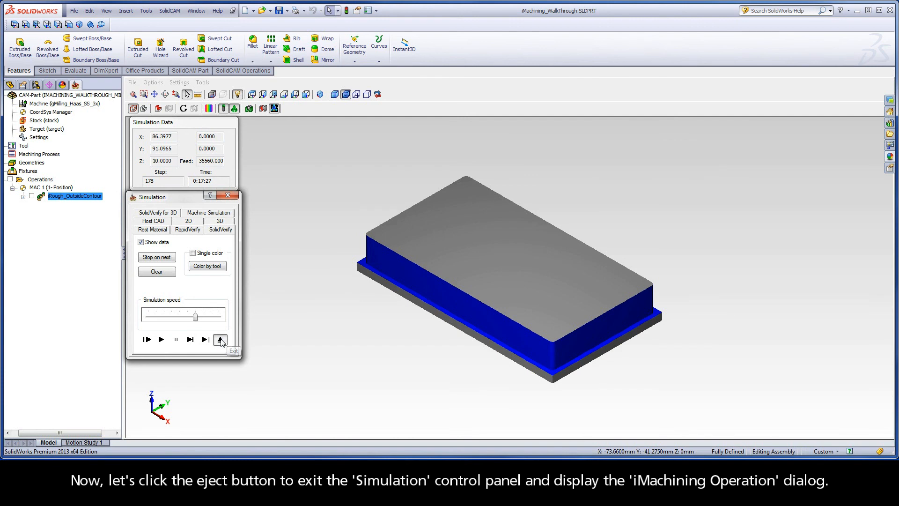